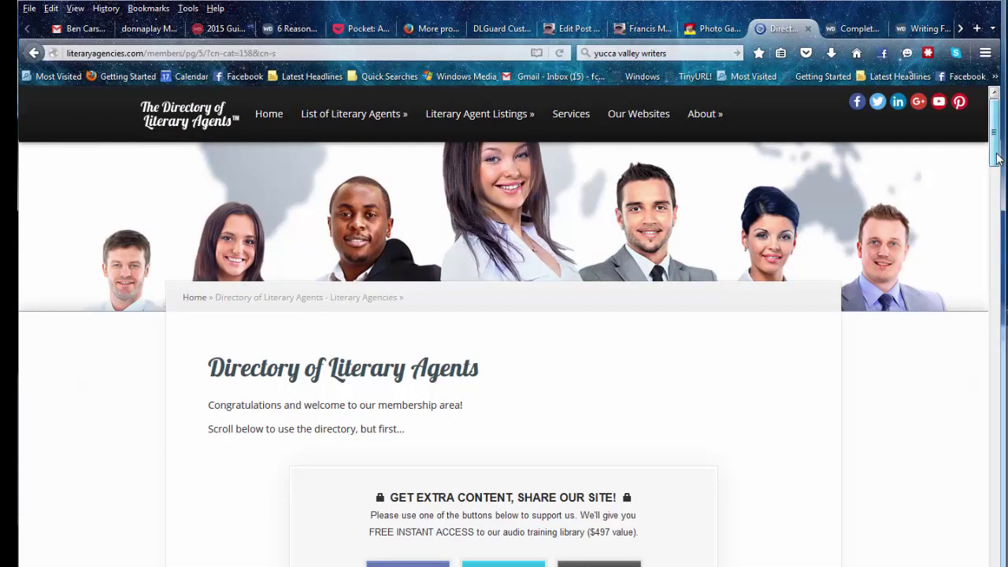
# Select the first two agent listings, including Inklings Literary Agency, and copy them
pyautogui.moveTo(997, 159); pyautogui.dragTo(1002, 229)
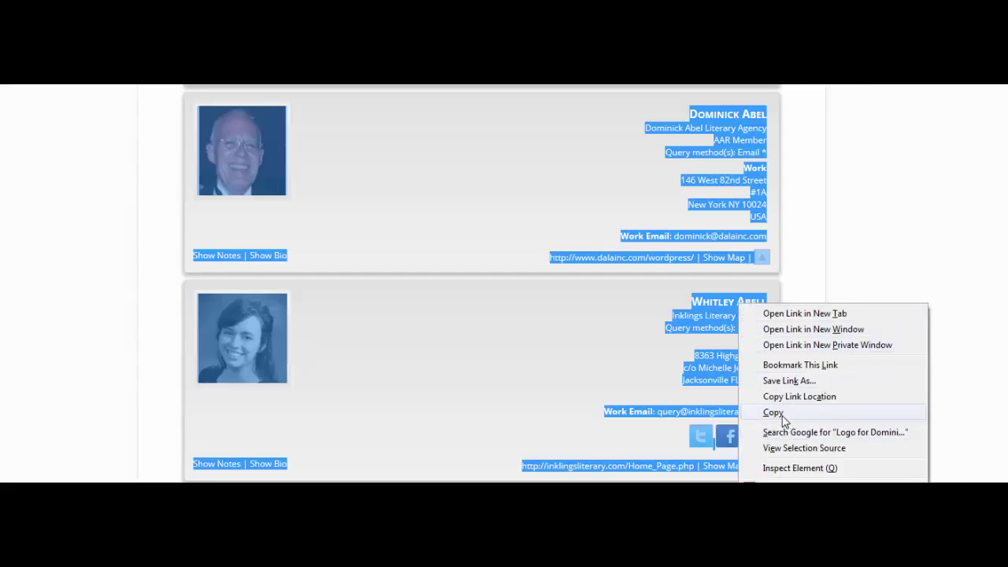
pyautogui.click(774, 413)
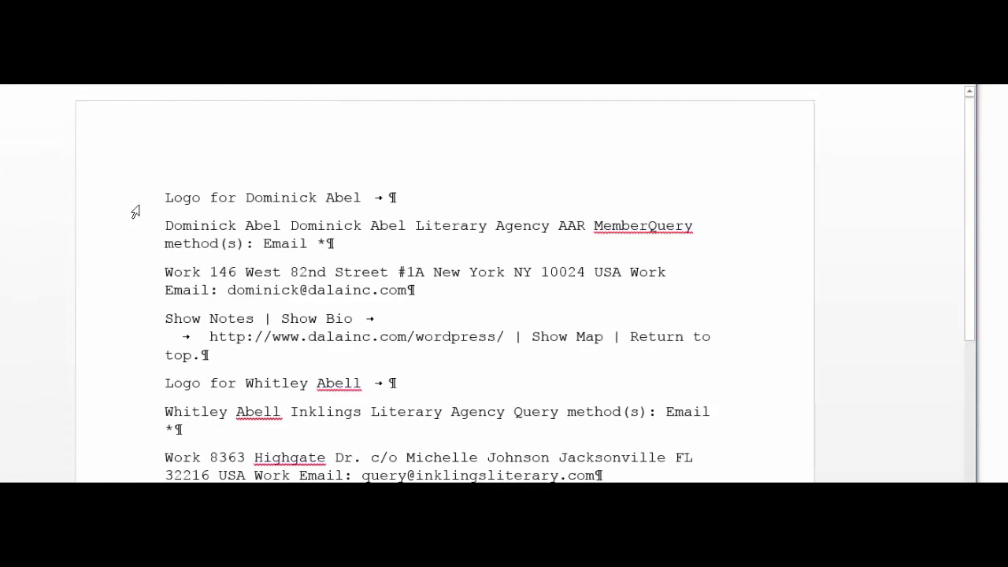
# Delete both agents' logo caption lines
pyautogui.click(131, 204)
pyautogui.press('Delete')
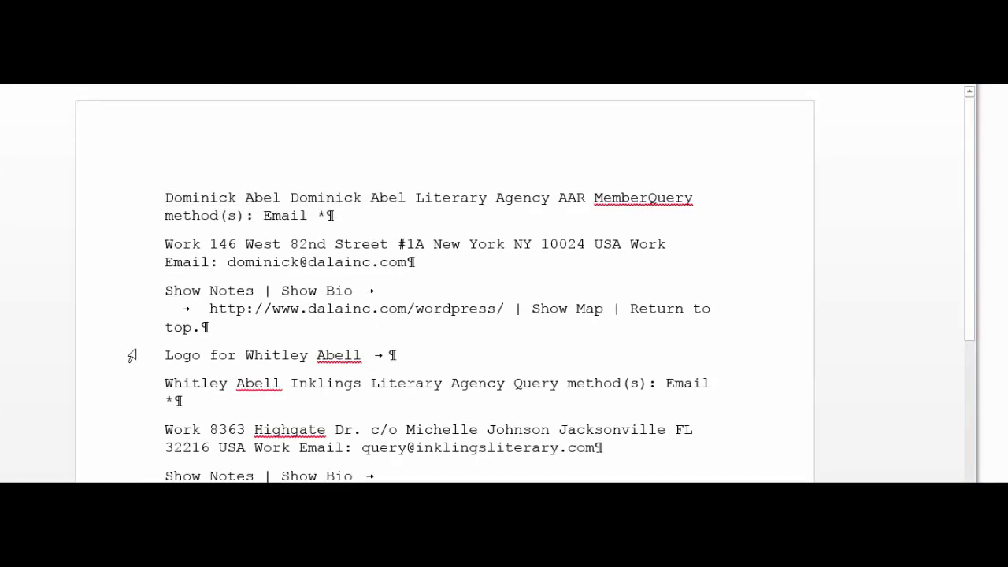
pyautogui.click(131, 356)
pyautogui.press('Delete')
# Replace the spaces and labels between name, agency, AAR and address with tabs
pyautogui.moveTo(239, 198); pyautogui.dragTo(291, 198)
pyautogui.press('Tab')
pyautogui.press('Tab')
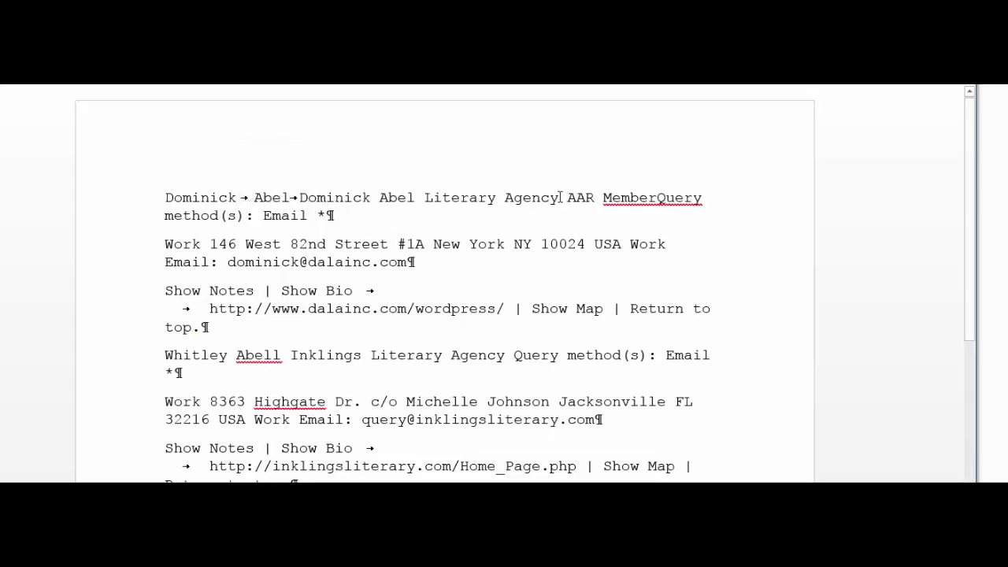
pyautogui.moveTo(561, 198); pyautogui.dragTo(567, 198)
pyautogui.press('Tab')
pyautogui.moveTo(263, 217); pyautogui.dragTo(597, 198)
pyautogui.press('Tab')
pyautogui.moveTo(669, 198); pyautogui.dragTo(241, 226)
# Tab-separate the address parts (#1A, city, state, zip) and replace the USA Work Email label
pyautogui.press('Tab')
pyautogui.moveTo(388, 216); pyautogui.dragTo(396, 216)
pyautogui.press('Tab')
pyautogui.moveTo(460, 216); pyautogui.dragTo(471, 216)
pyautogui.press('Tab')
pyautogui.press('Tab')
pyautogui.moveTo(549, 216); pyautogui.dragTo(517, 216)
pyautogui.press('Tab')
pyautogui.moveTo(667, 216); pyautogui.dragTo(272, 234)
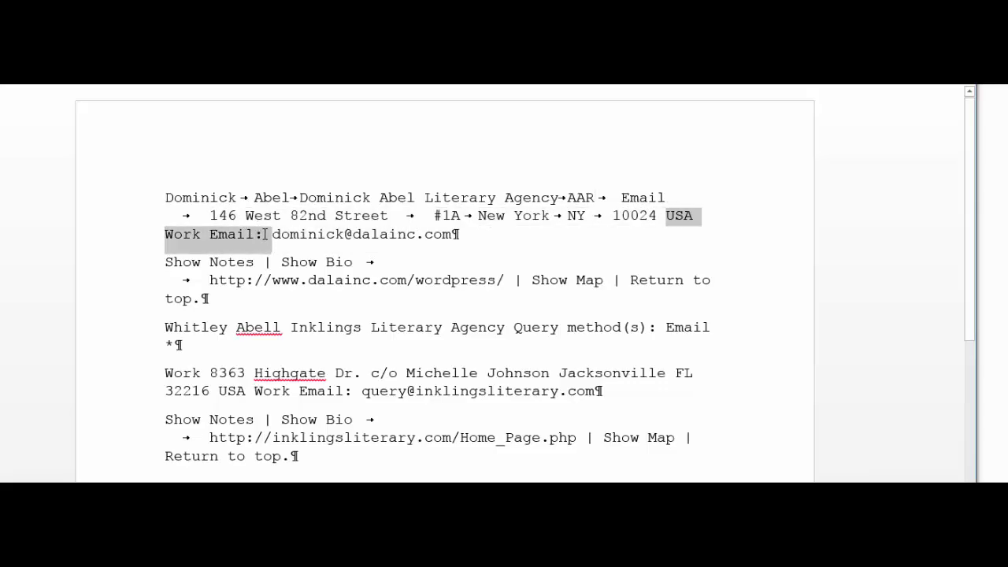
pyautogui.press('Tab')
# Remove the Show Notes and Show Map link lines, joining the website onto the e-mail line
pyautogui.click(126, 268)
pyautogui.press('BackSpace')
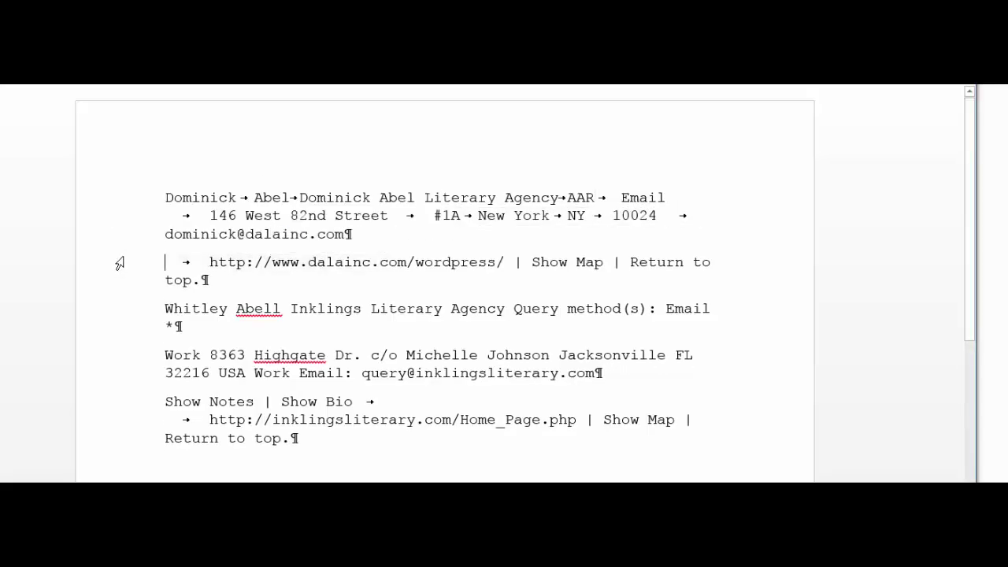
pyautogui.press('BackSpace')
pyautogui.moveTo(395, 252); pyautogui.dragTo(687, 234)
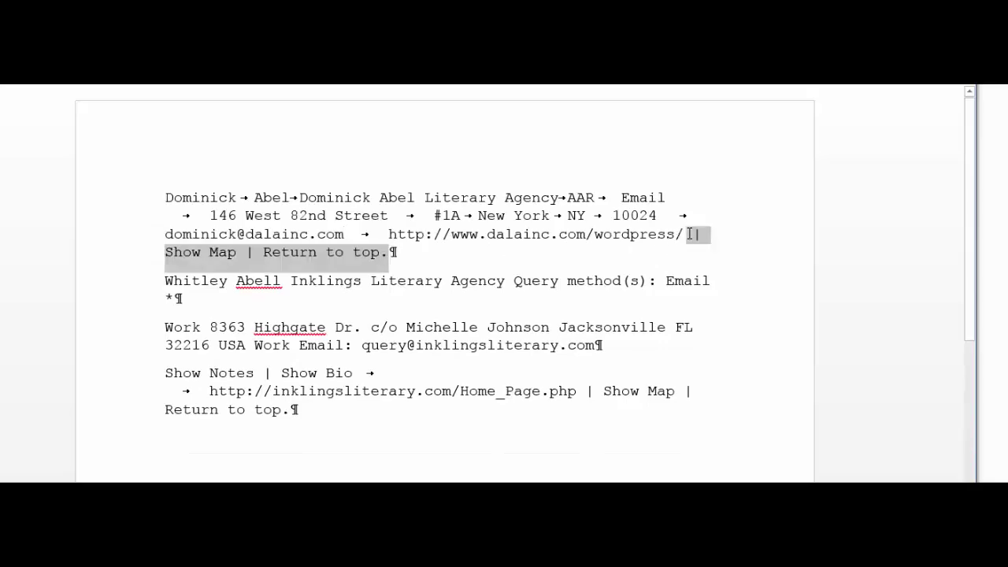
pyautogui.press('BackSpace')
pyautogui.press('BackSpace')
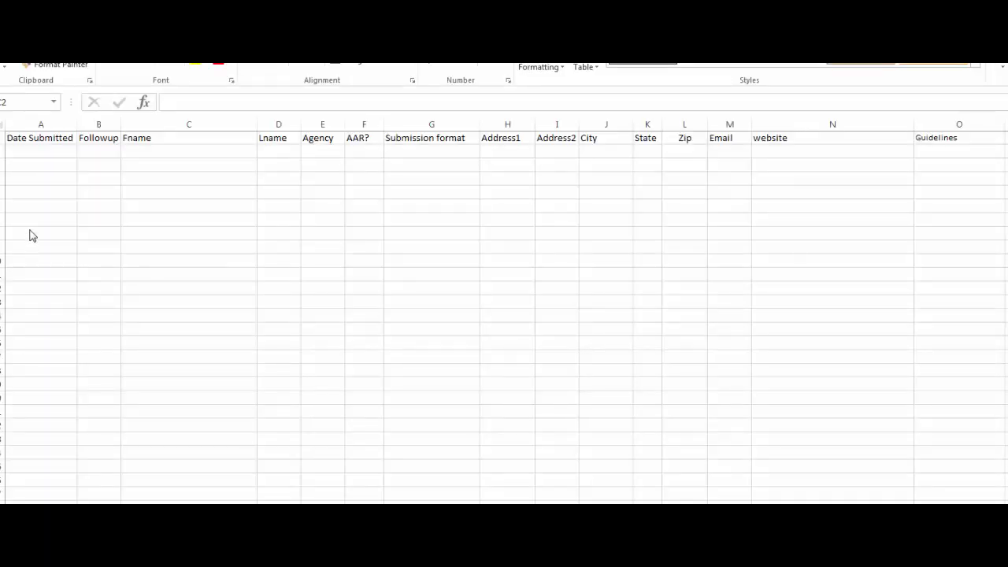
# Paste the two cleaned agent records into C2, autofit the columns, and open the first agency's website
pyautogui.click(137, 154)
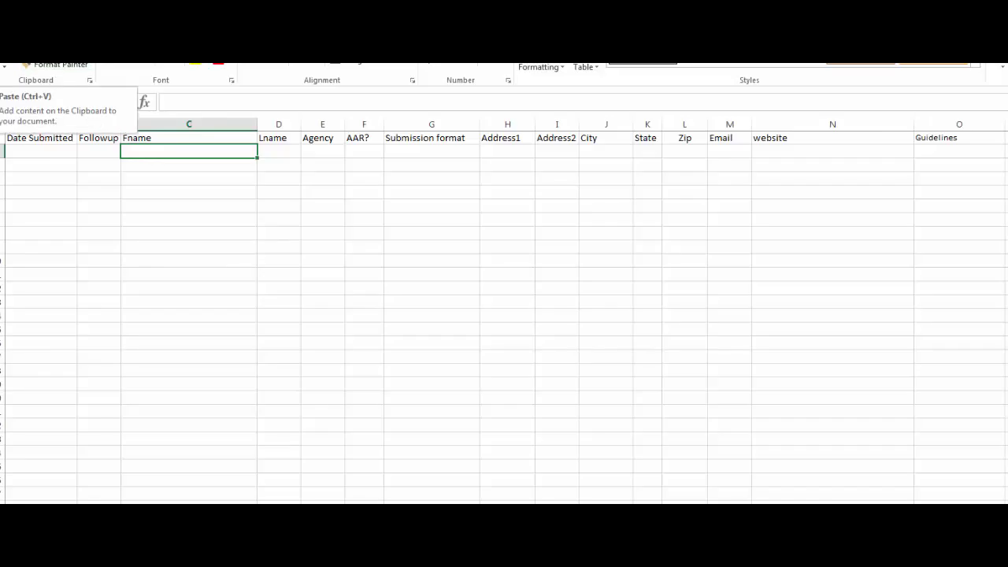
pyautogui.hotkey('ctrl', 'v')
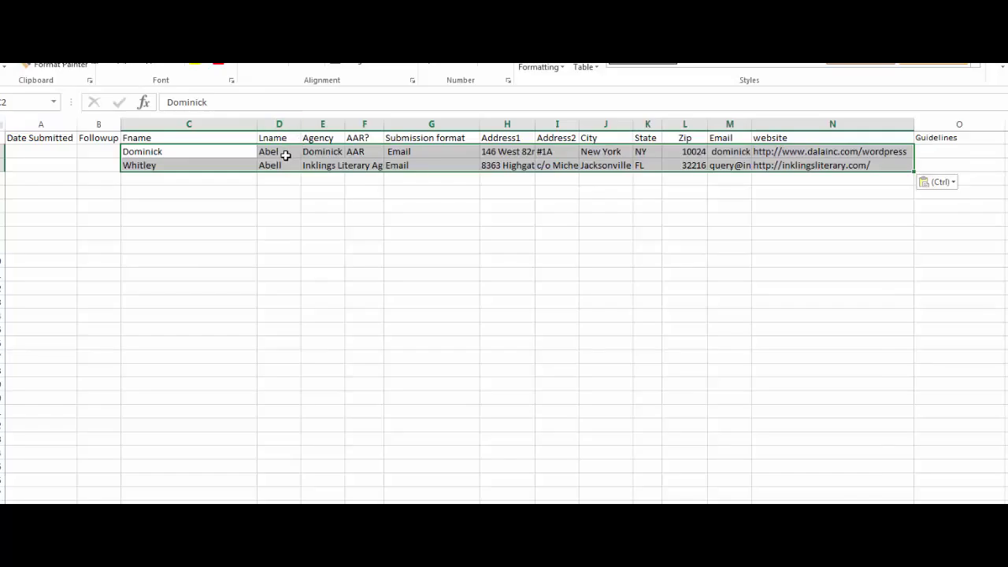
pyautogui.press('ctrl')
pyautogui.press('w')
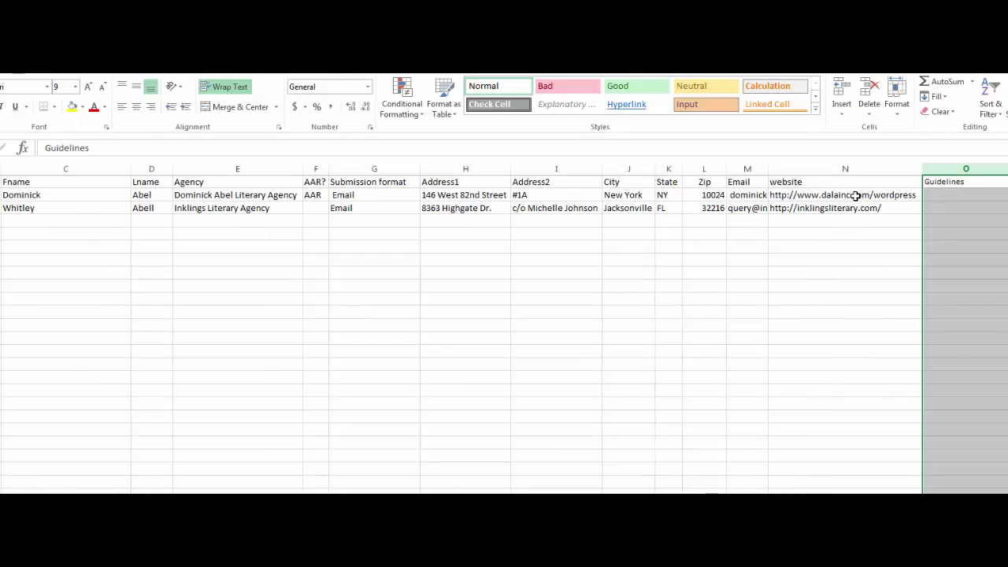
pyautogui.click(857, 196)
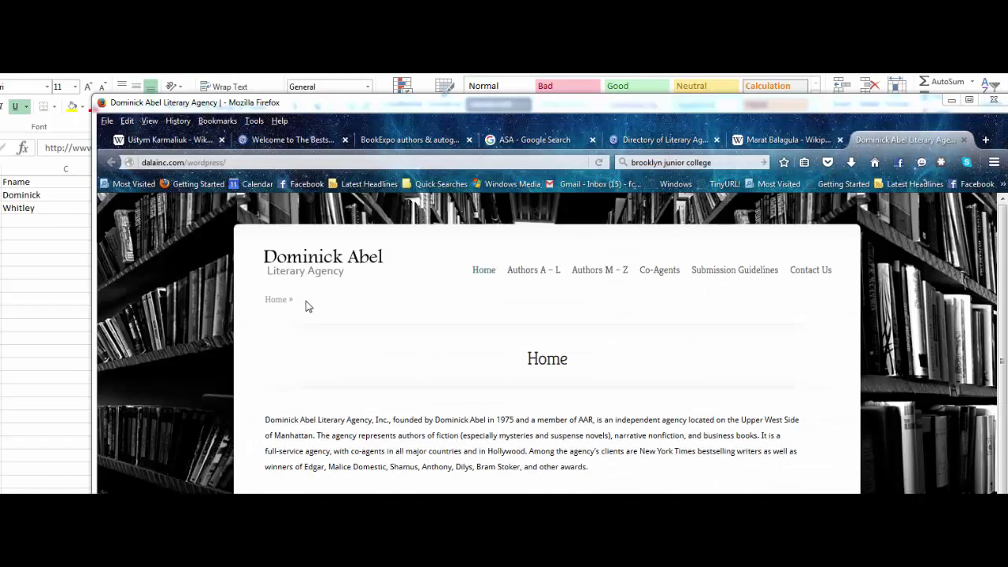
# Copy the Dominick Abel agency's Submission Guidelines text and tidy it into one Notepad paragraph
pyautogui.click(708, 271)
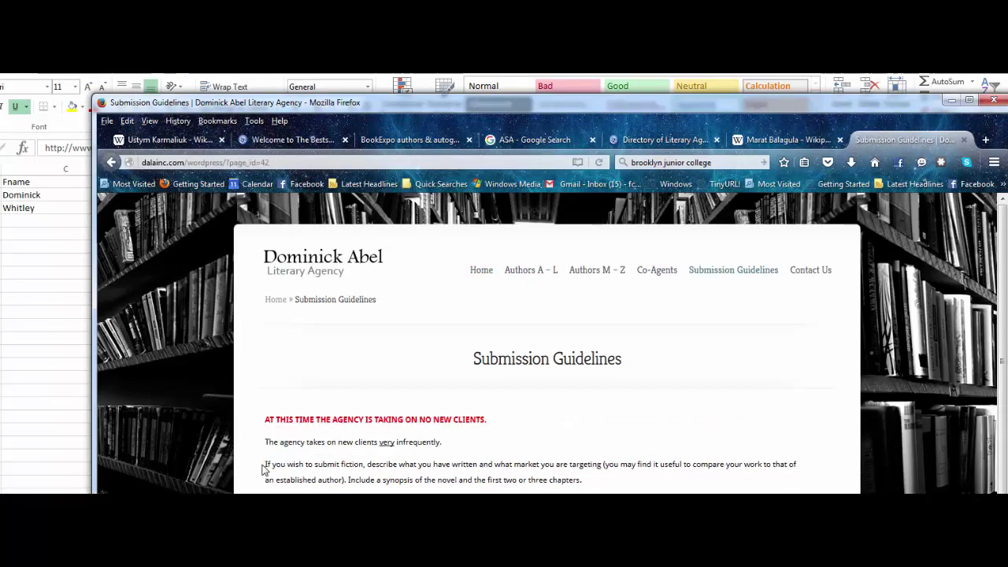
pyautogui.moveTo(265, 419); pyautogui.dragTo(582, 483)
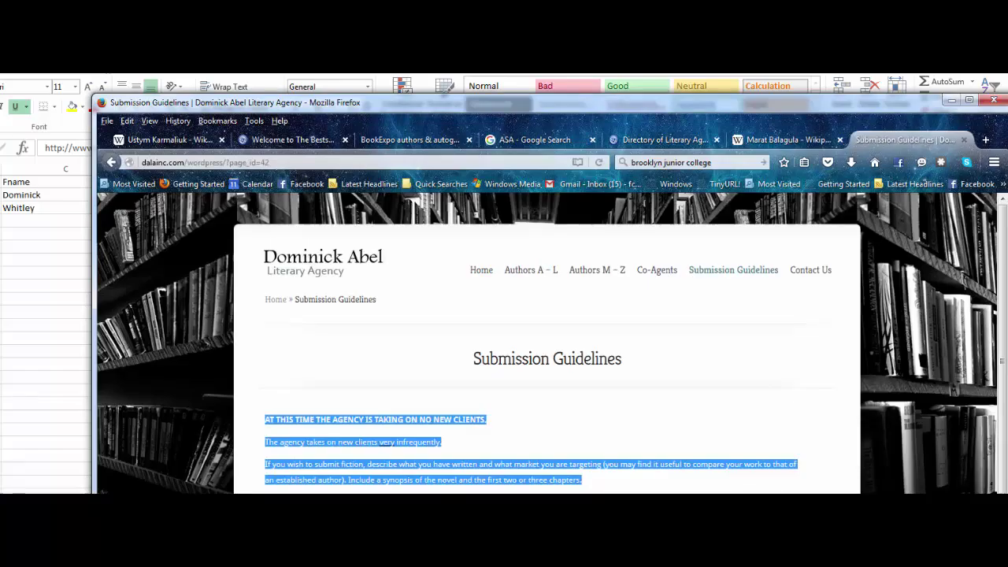
pyautogui.rightClick(351, 466)
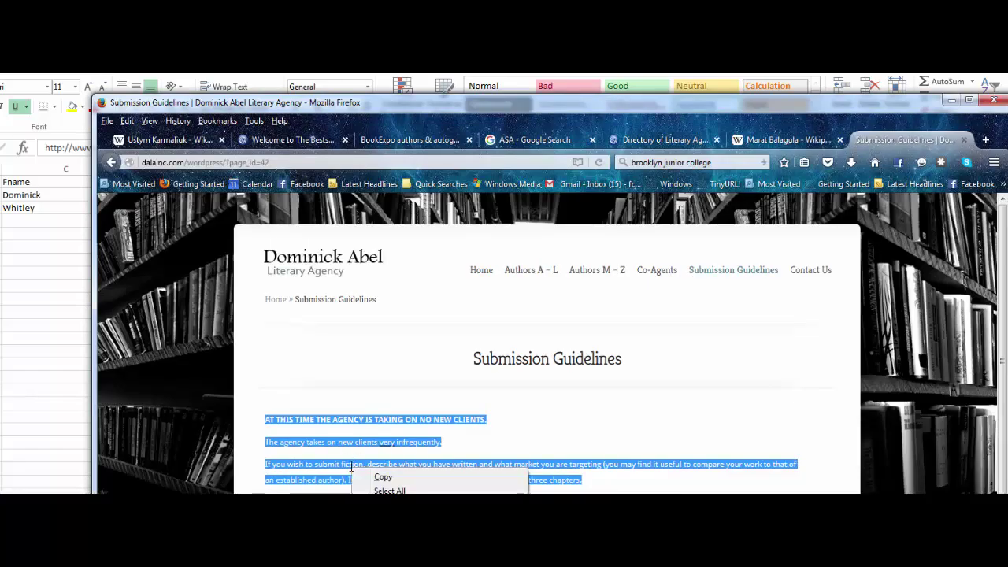
pyautogui.click(389, 477)
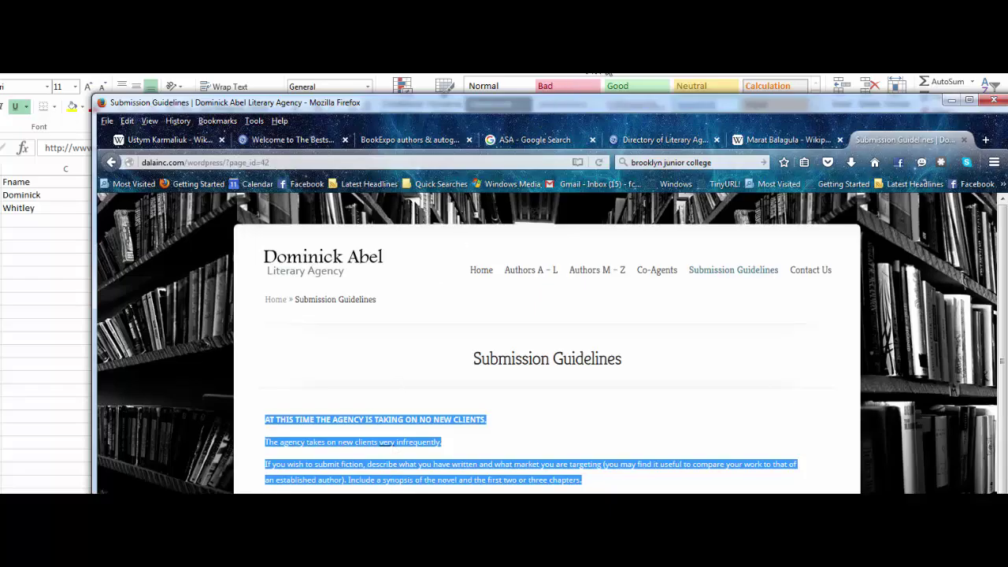
pyautogui.click(952, 100)
pyautogui.press('BackSpace')
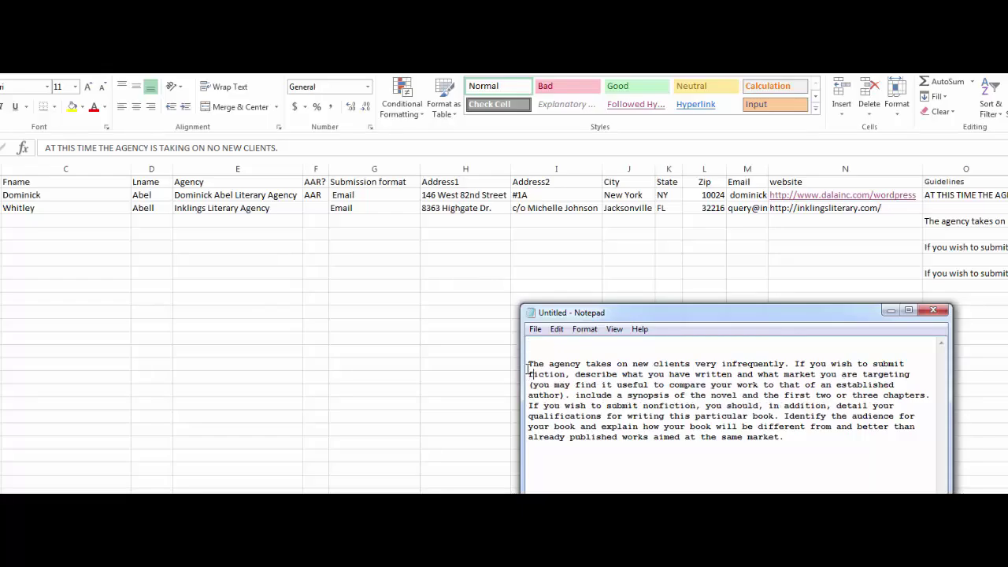
# Cut the guidelines paragraph from Notepad and paste it into Guidelines cell O2
pyautogui.moveTo(527, 364); pyautogui.dragTo(818, 435)
pyautogui.rightClick(725, 404)
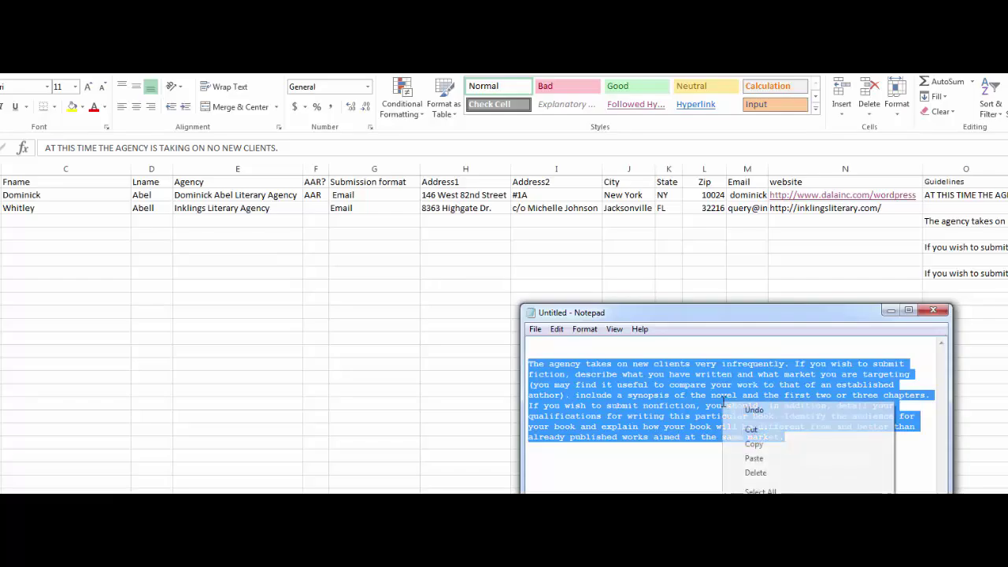
pyautogui.click(752, 430)
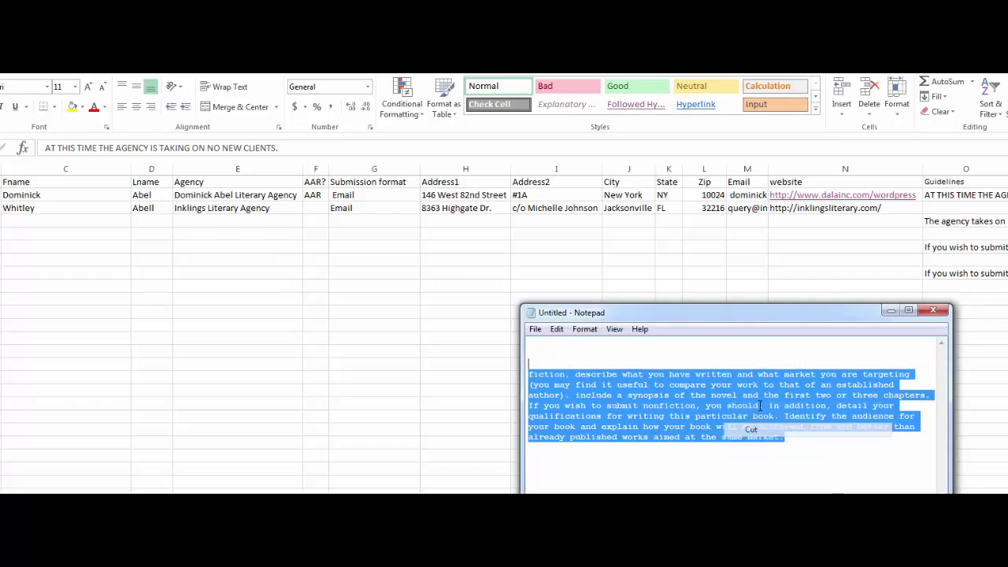
pyautogui.click(933, 199)
pyautogui.hotkey('ctrl', 'v')
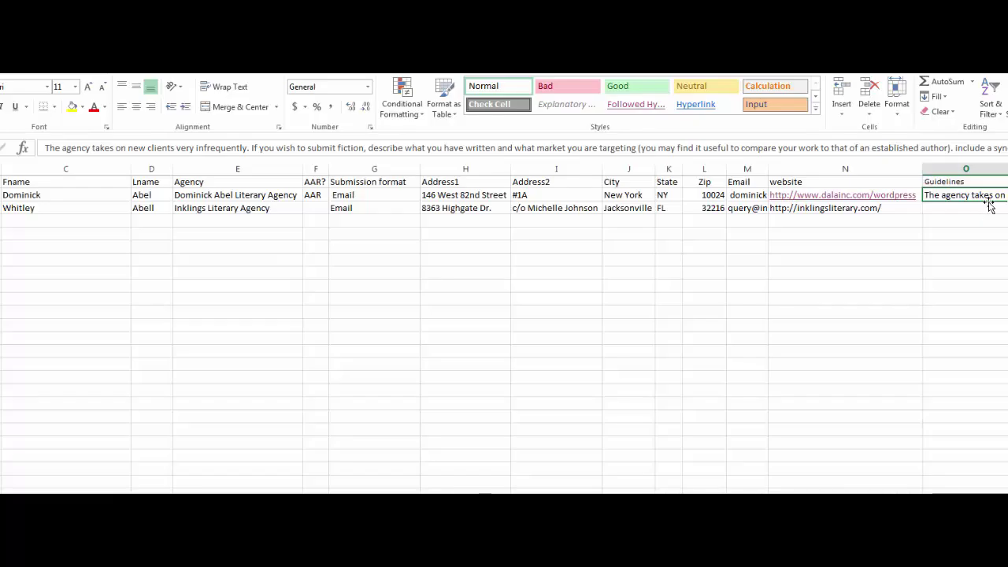
# Turn on Wrap Text for cell O2 and open its contents for editing
pyautogui.hotkey('alt', 'h')
pyautogui.press('w')
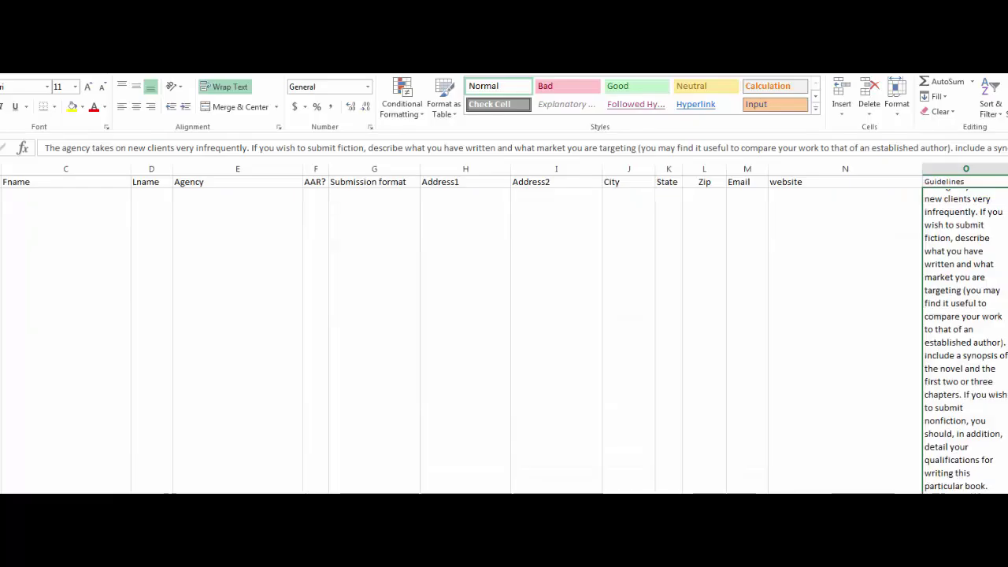
pyautogui.doubleClick(966, 226)
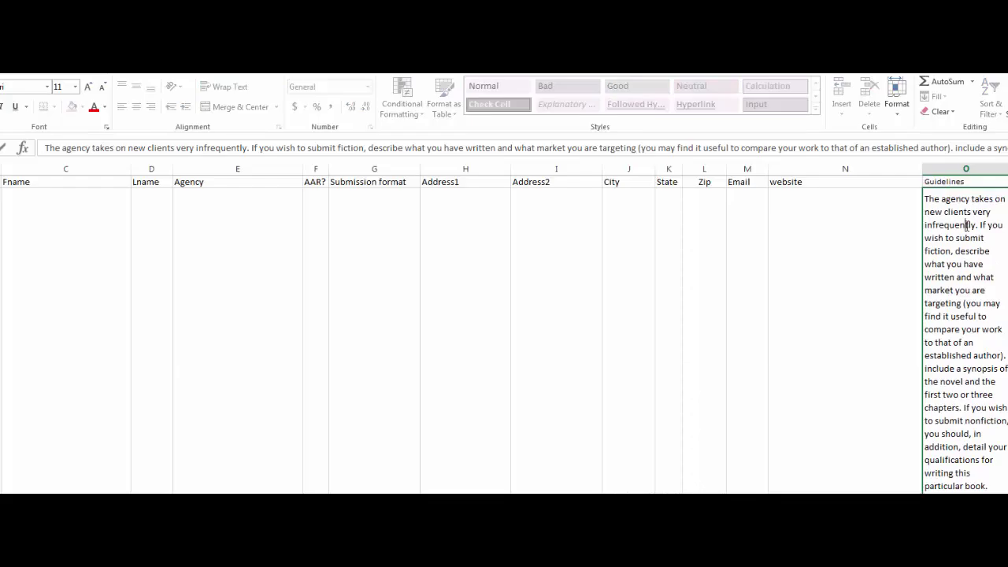